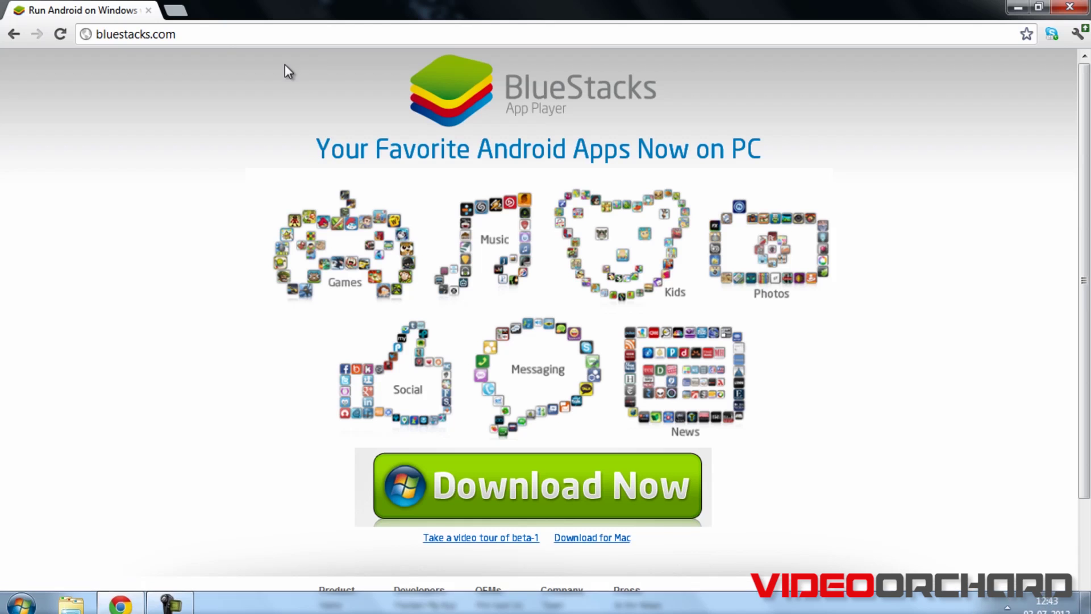
pyautogui.click(214, 34)
pyautogui.click(111, 35)
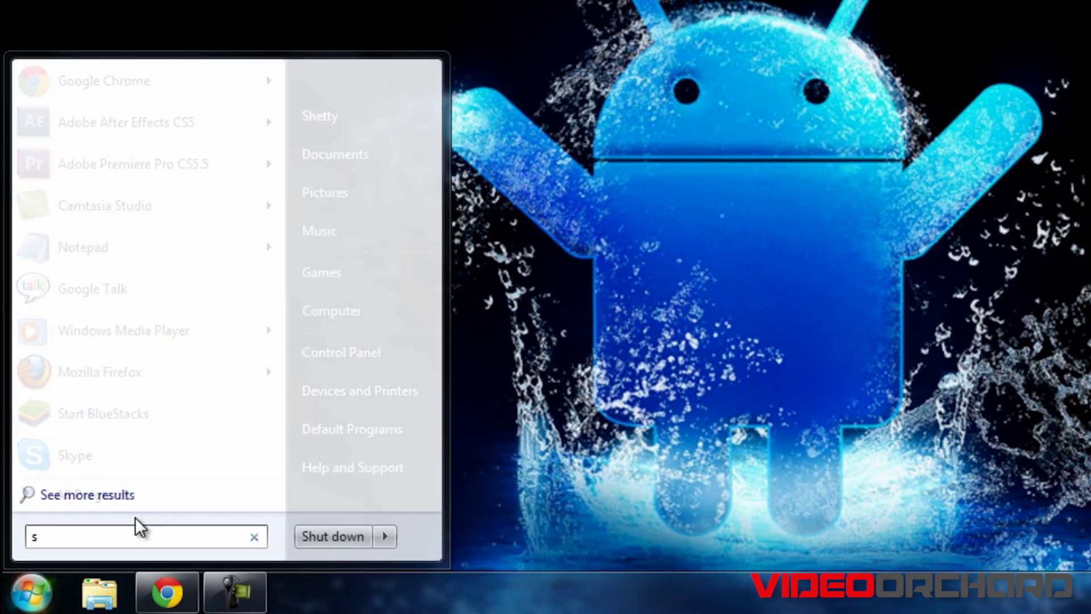
# Step: Search the computer's programs for "start bluesta" and launch Start BlueStacks
pyautogui.write('luesta')
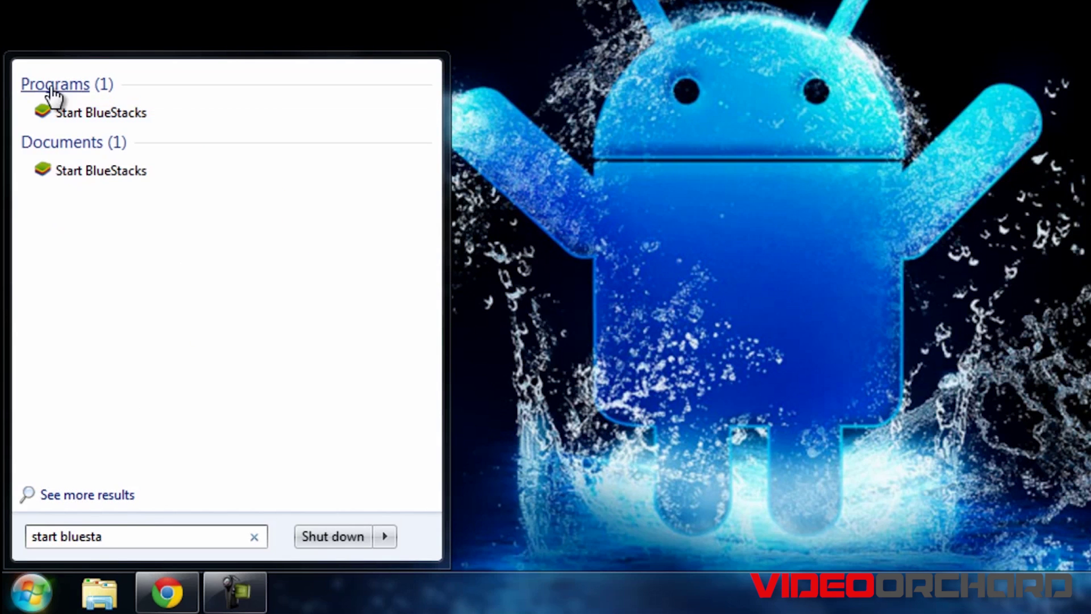
pyautogui.click(109, 117)
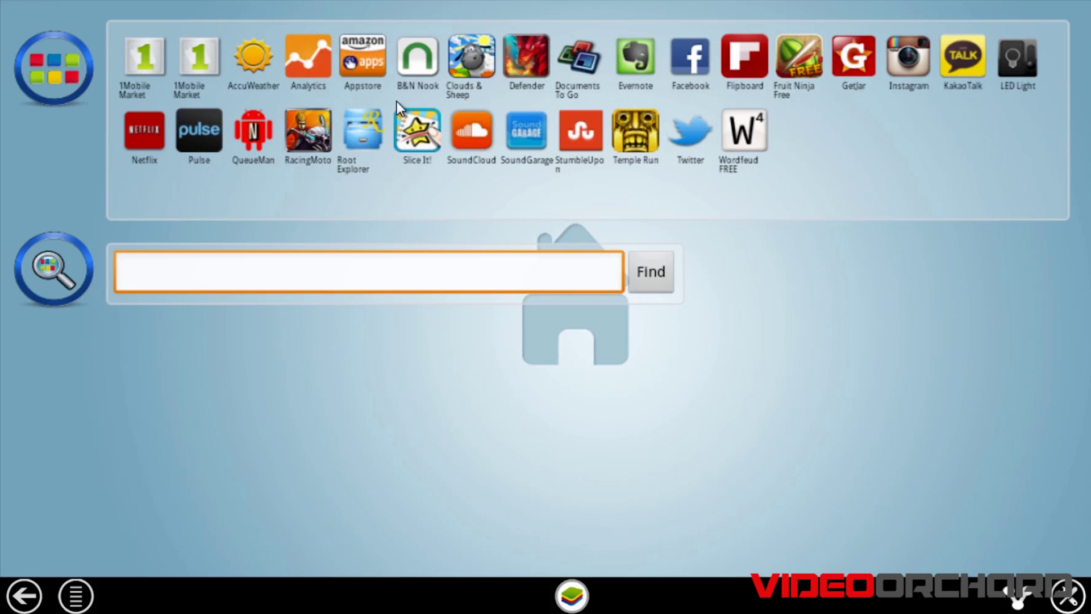
# Step: Search for "angry birds space" and choose the Angry Birds Space app from the results
pyautogui.click(297, 276)
pyautogui.write('angry birds')
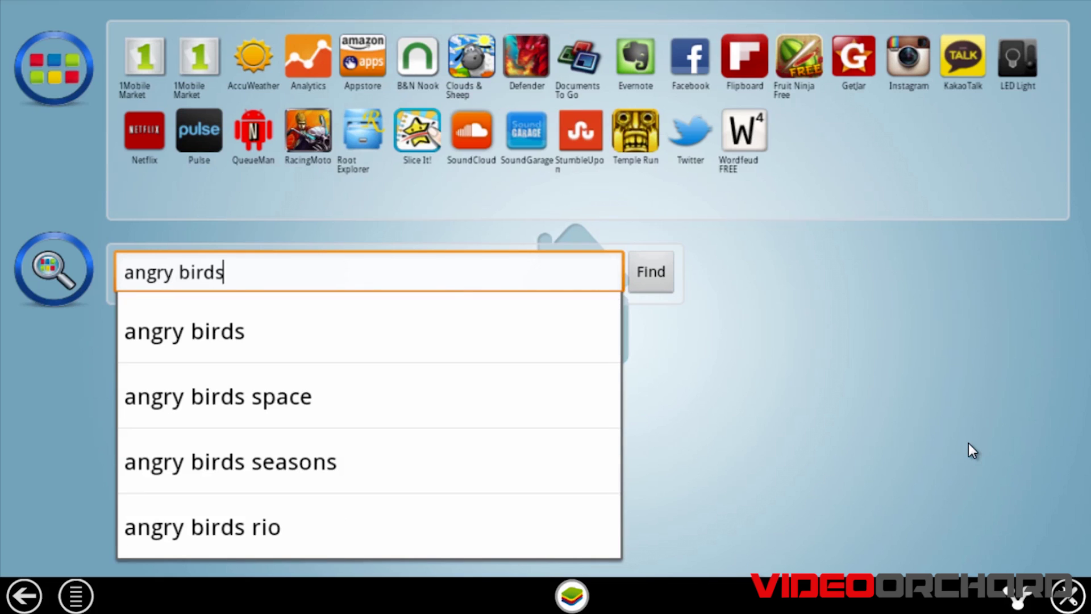
pyautogui.write(' space')
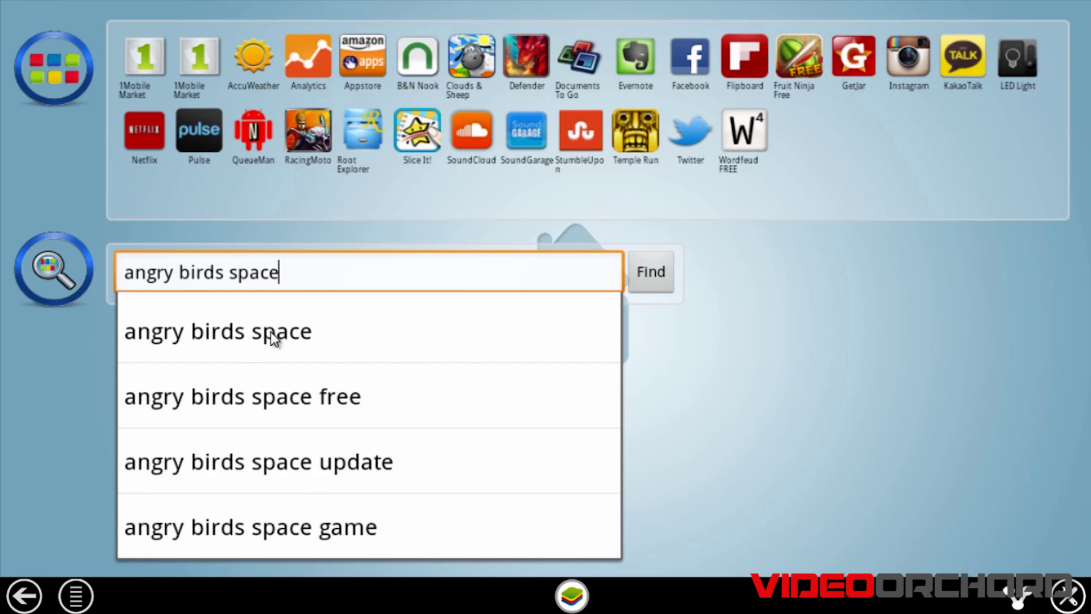
pyautogui.click(246, 338)
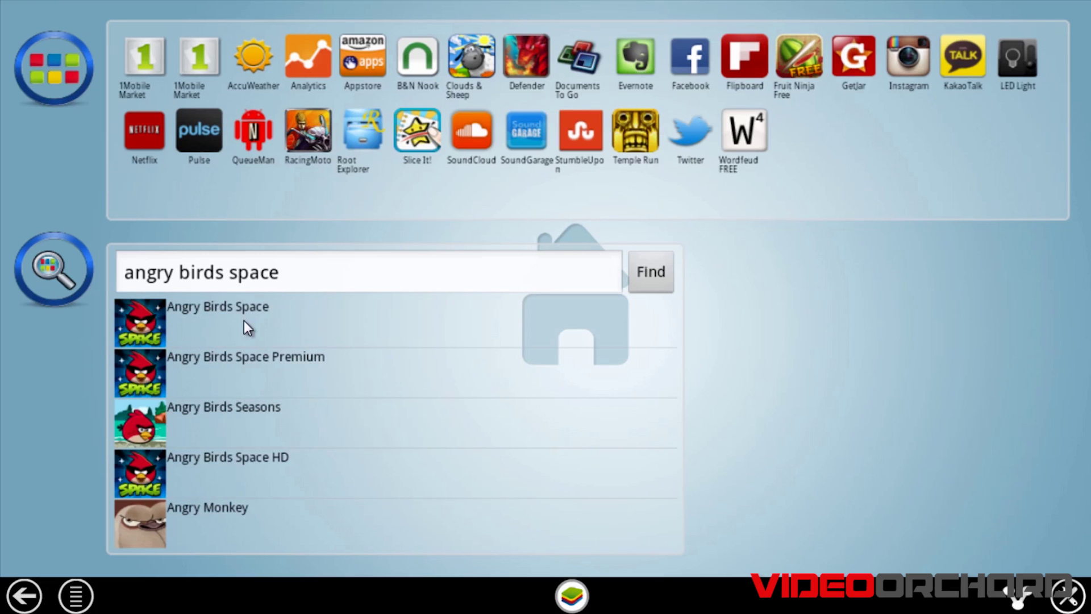
pyautogui.click(214, 321)
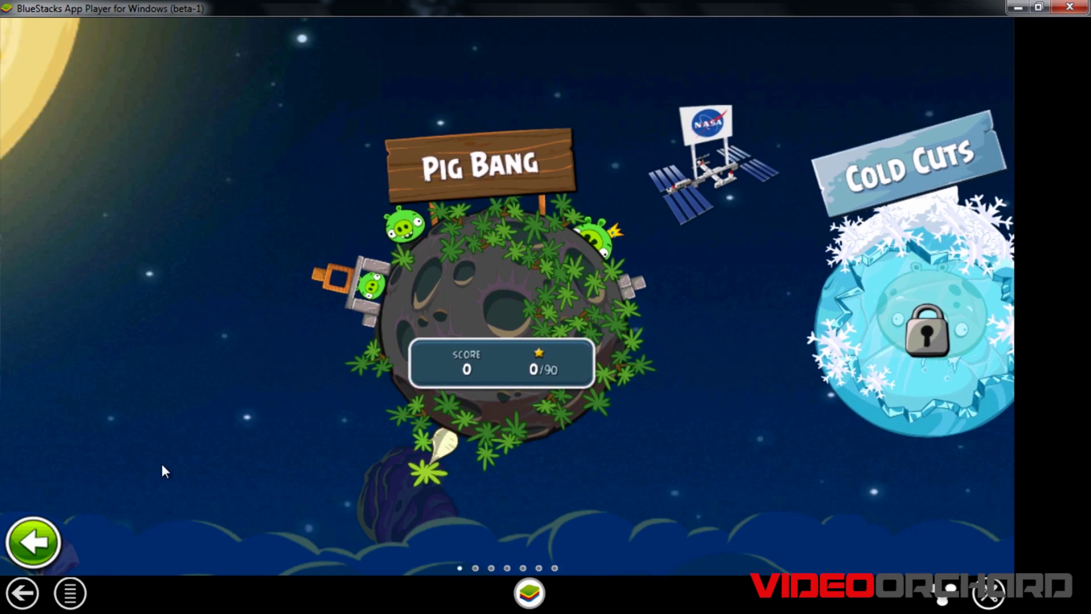
# Step: Pan across the Angry Birds Space world selection and return to the home screen
pyautogui.moveTo(161, 463); pyautogui.dragTo(383, 498)
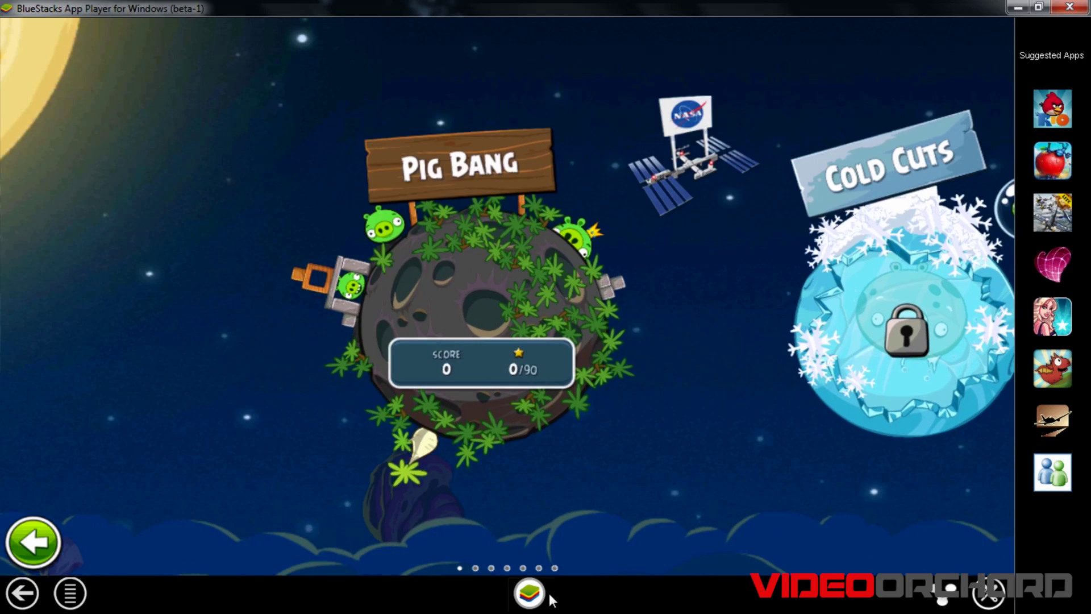
pyautogui.click(529, 593)
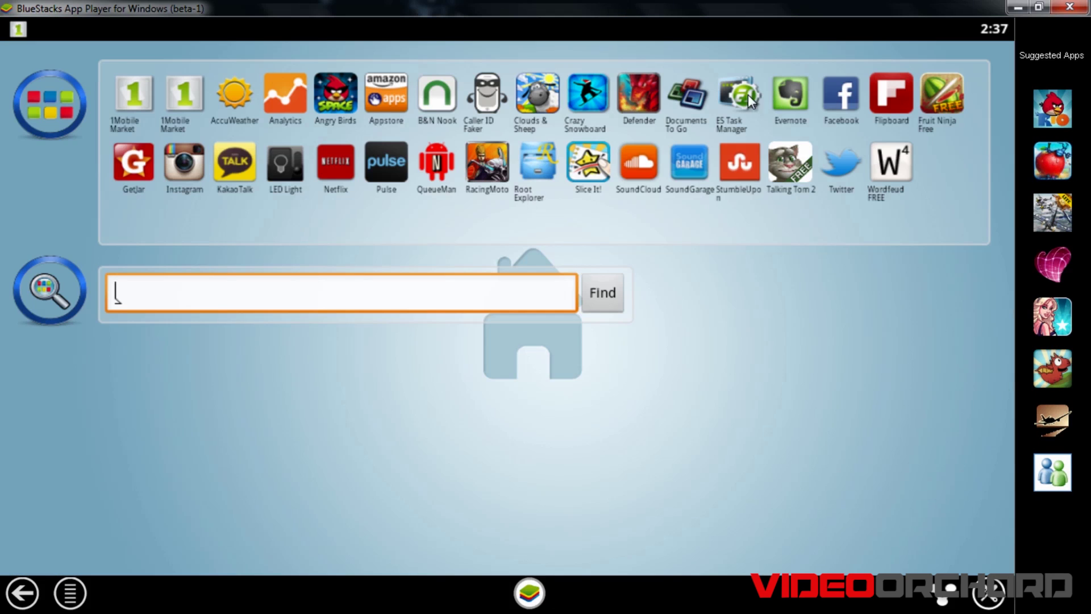
# Step: Open the Flipboard and Facebook apps one after the other, returning to the home screen after each
pyautogui.click(878, 105)
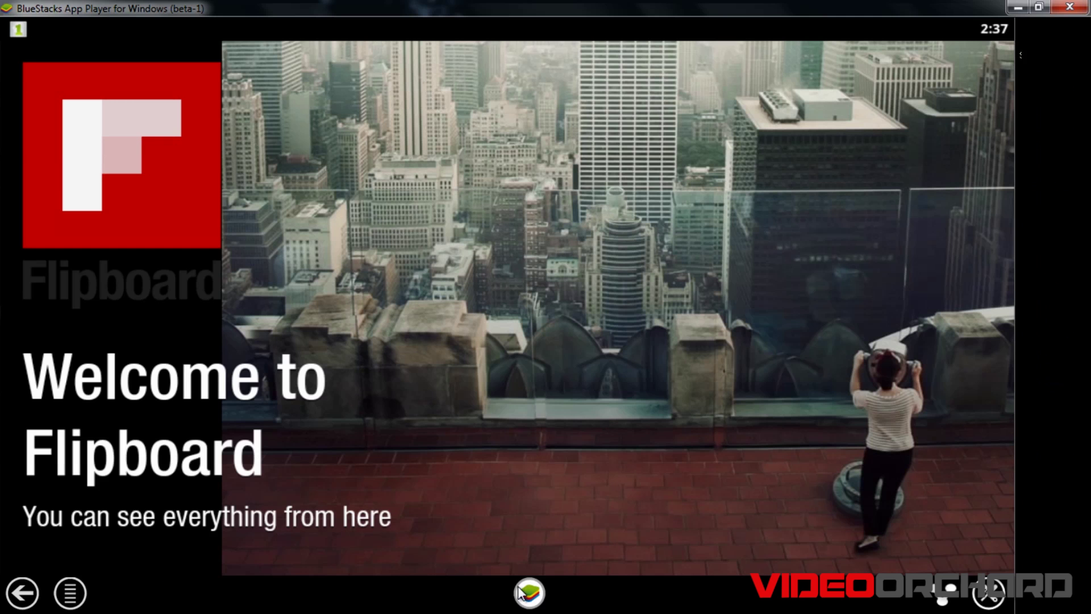
pyautogui.click(529, 593)
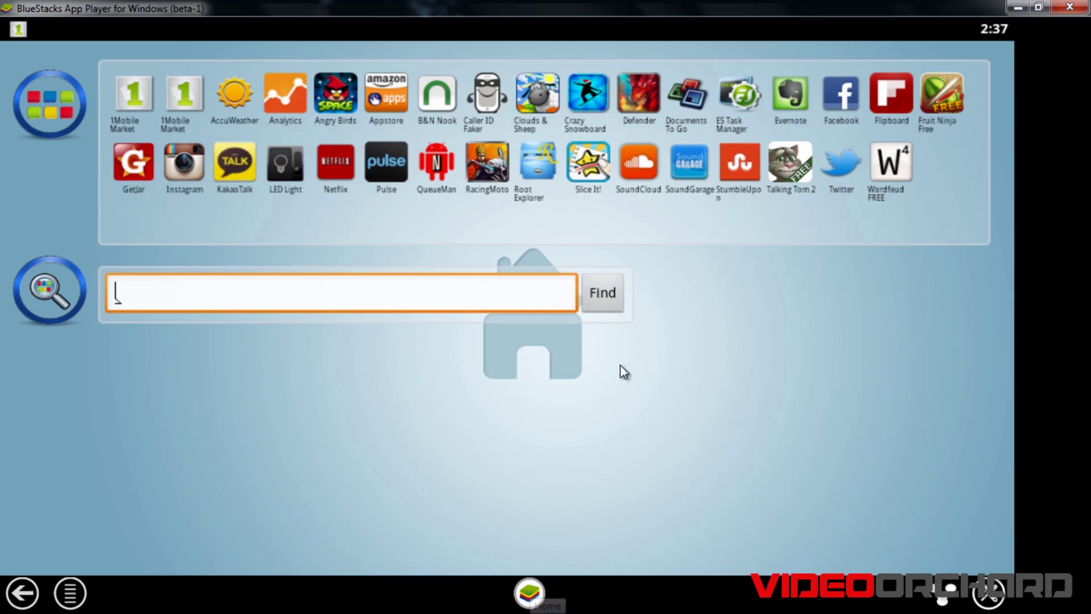
pyautogui.click(840, 93)
pyautogui.click(529, 593)
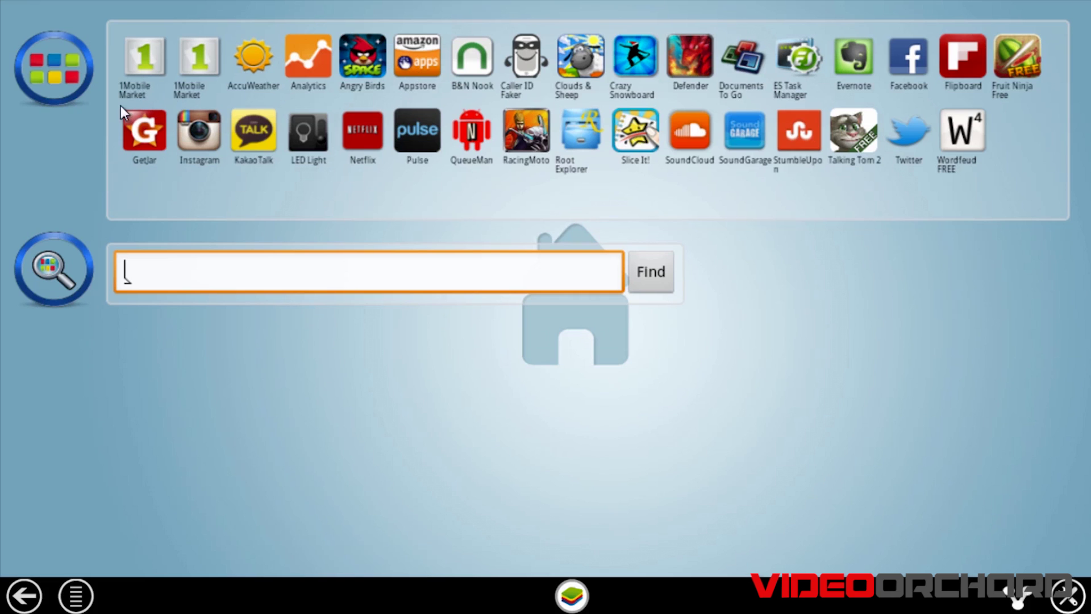
# Step: Open 1Mobile Market and search it for "file explorer"
pyautogui.click(145, 63)
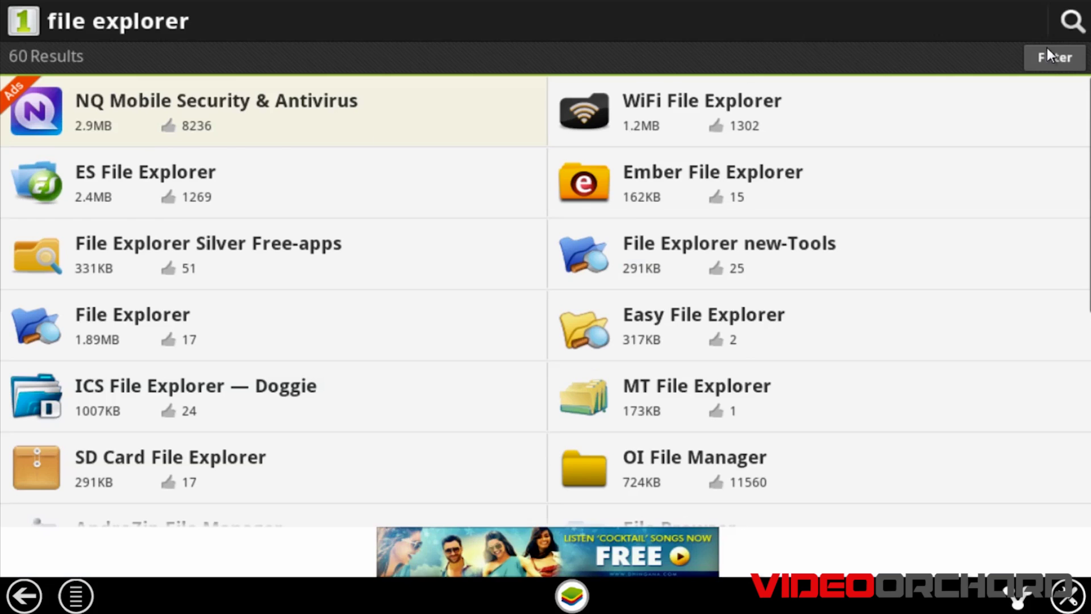
pyautogui.click(1071, 24)
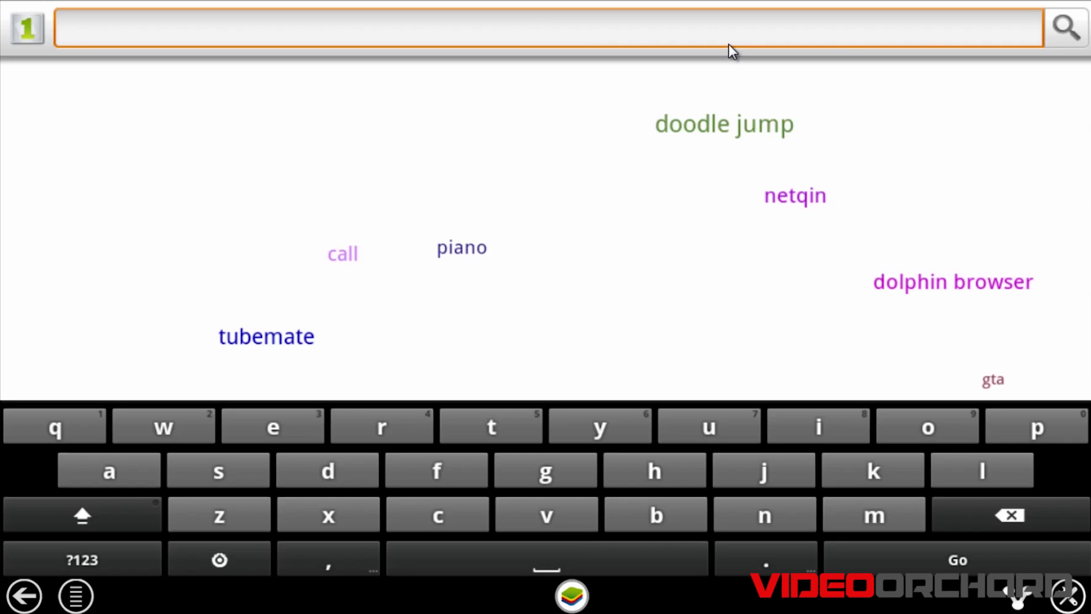
pyautogui.write('file eqp')
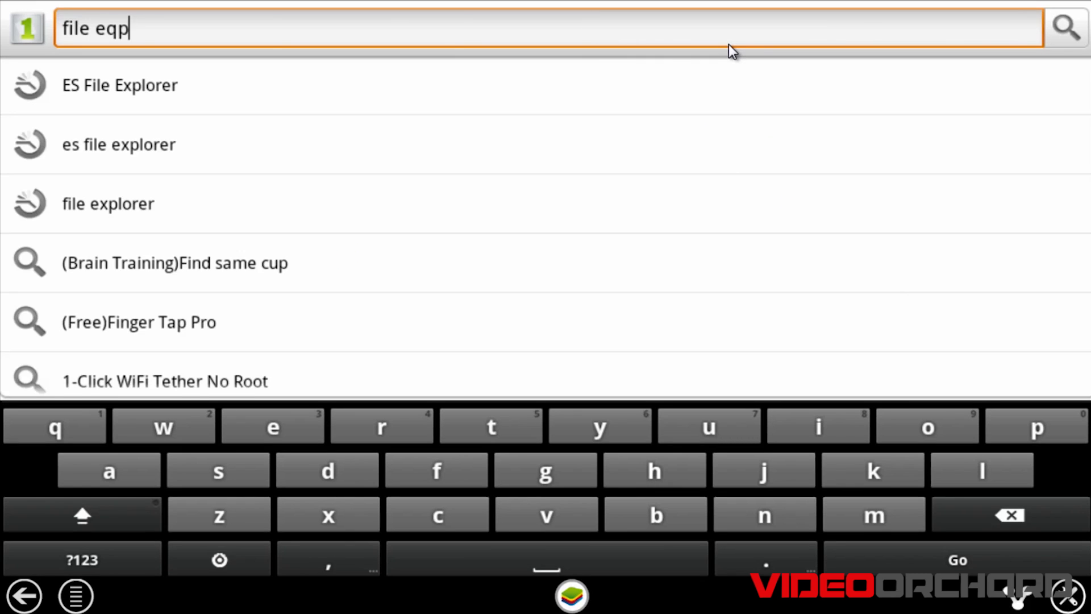
pyautogui.press('BackSpace')
pyautogui.press('BackSpace')
pyautogui.write('xplorer')
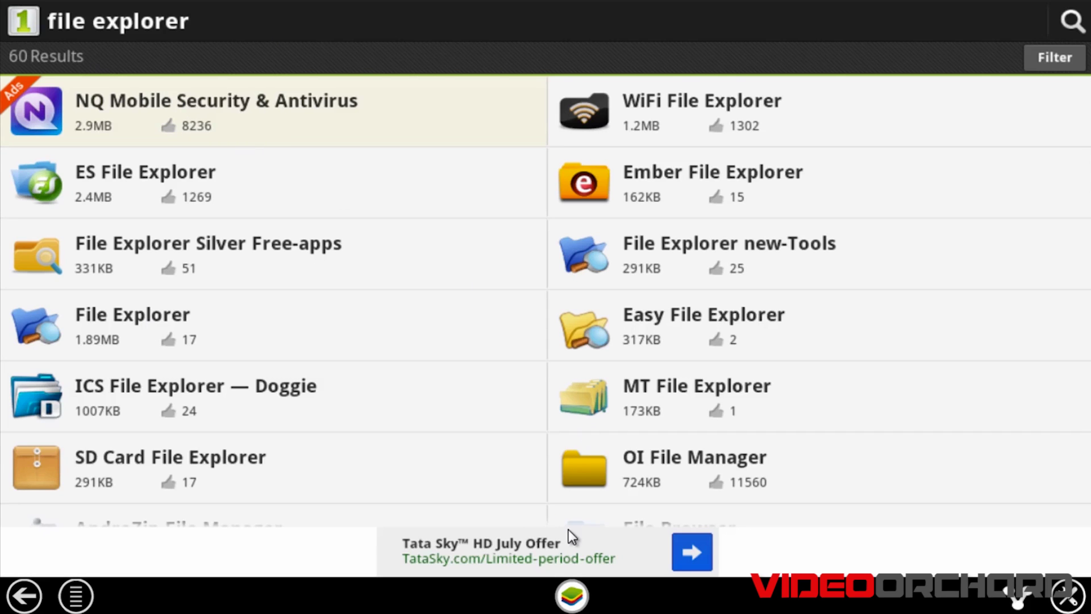
# Step: Browse the file explorer results, download NQ Mobile Security & Antivirus, and return to the home screen
pyautogui.moveTo(524, 363); pyautogui.dragTo(574, 219)
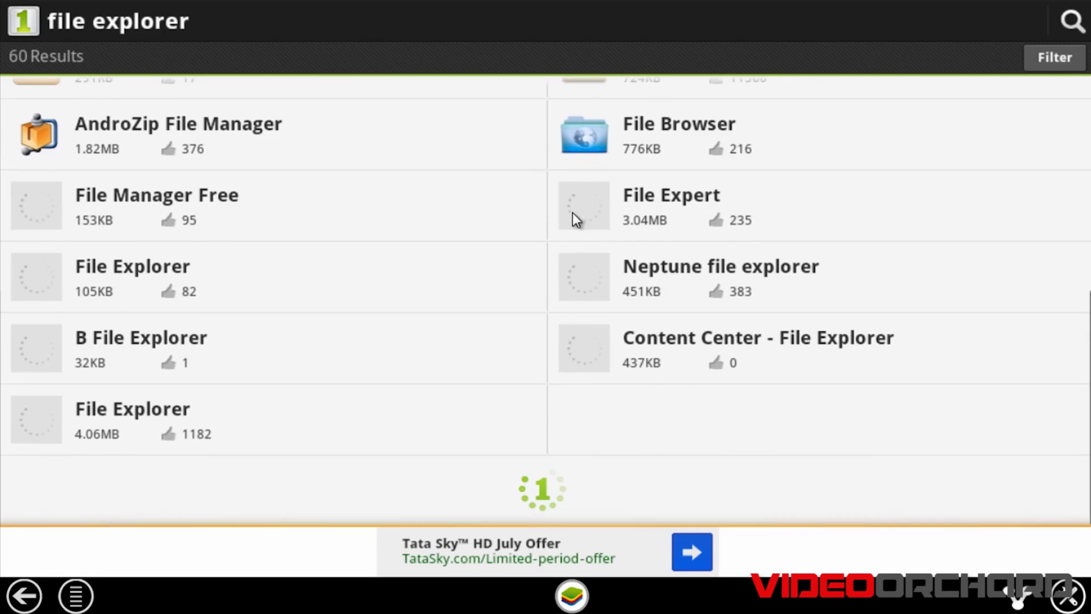
pyautogui.moveTo(492, 243); pyautogui.dragTo(329, 588)
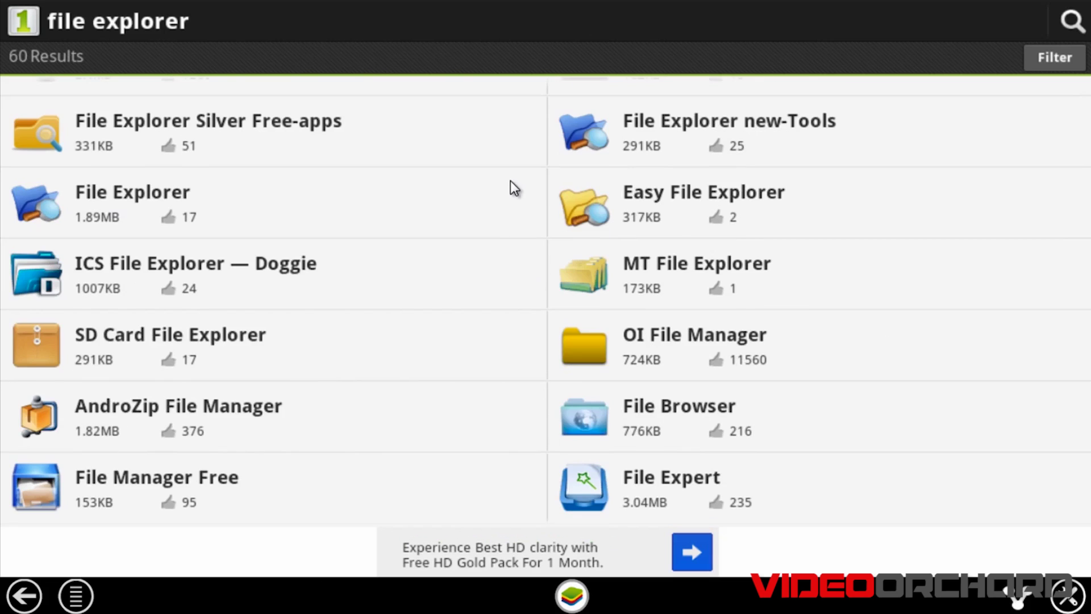
pyautogui.scroll(-10, 509, 179)
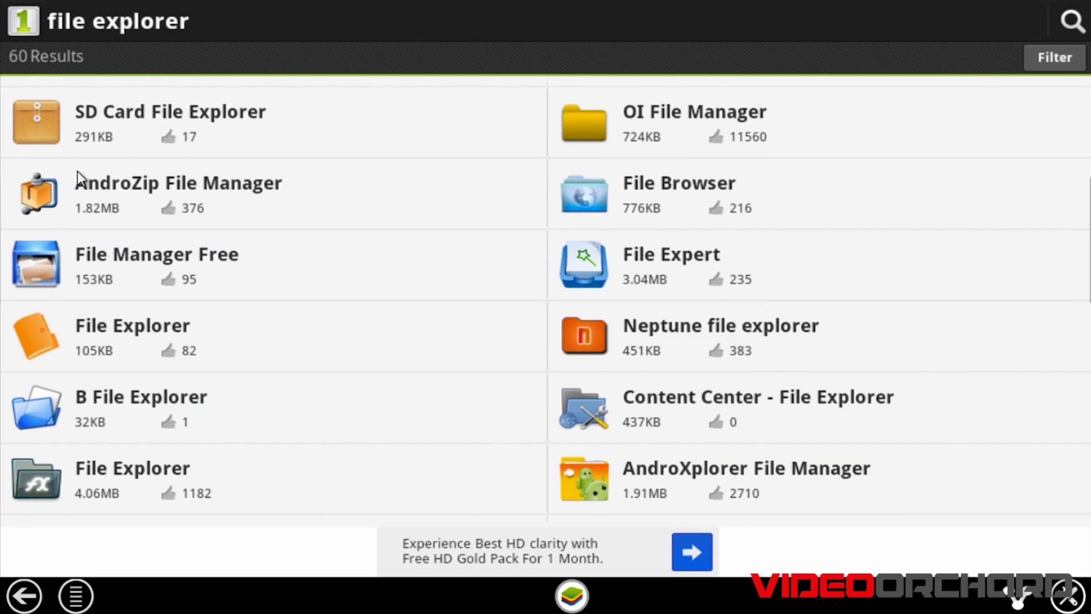
pyautogui.scroll(5, 77, 171)
pyautogui.click(138, 128)
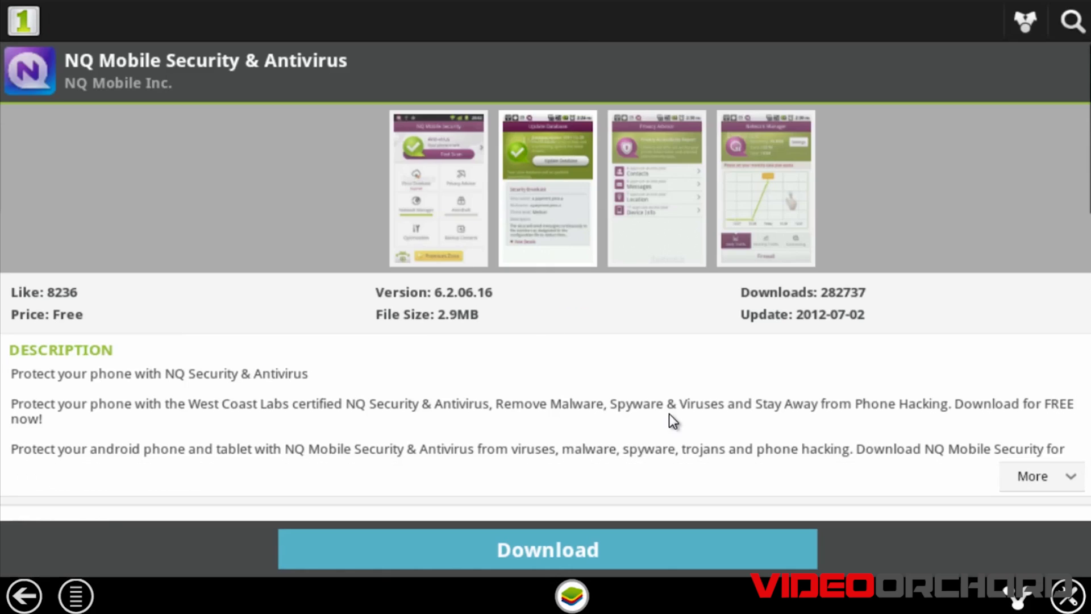
pyautogui.click(575, 502)
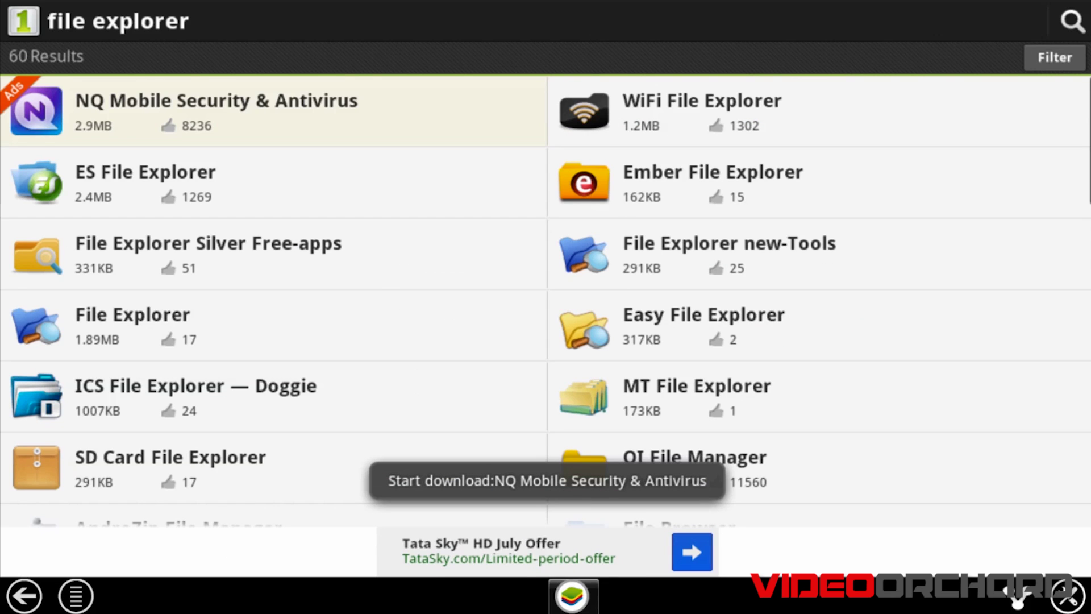
pyautogui.click(571, 596)
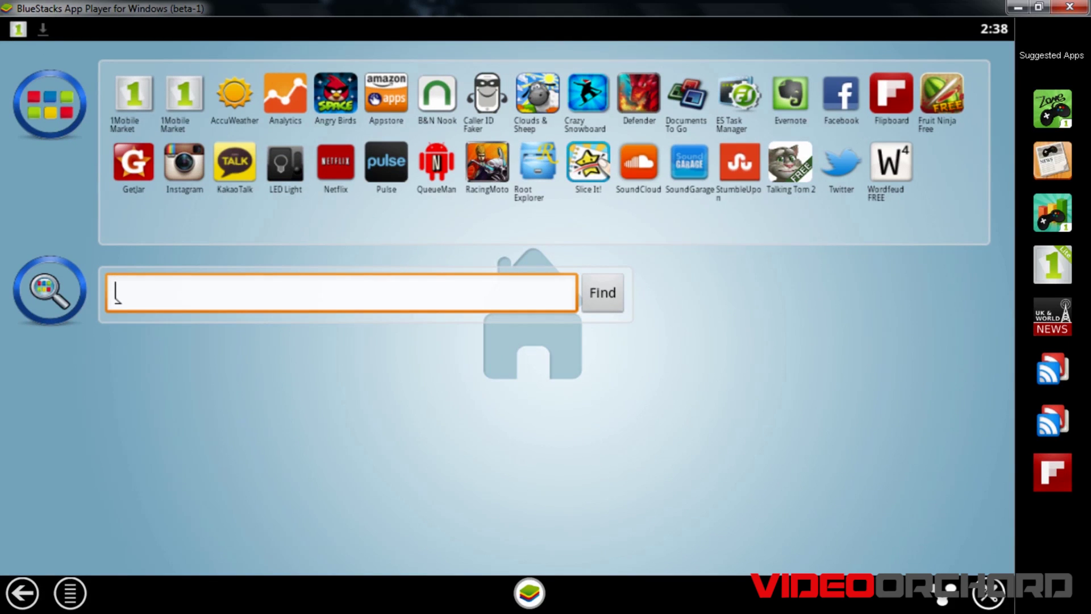
# Step: Check the app download's progress in the notification shade and return to the home screen
pyautogui.moveTo(493, 36); pyautogui.dragTo(458, 436)
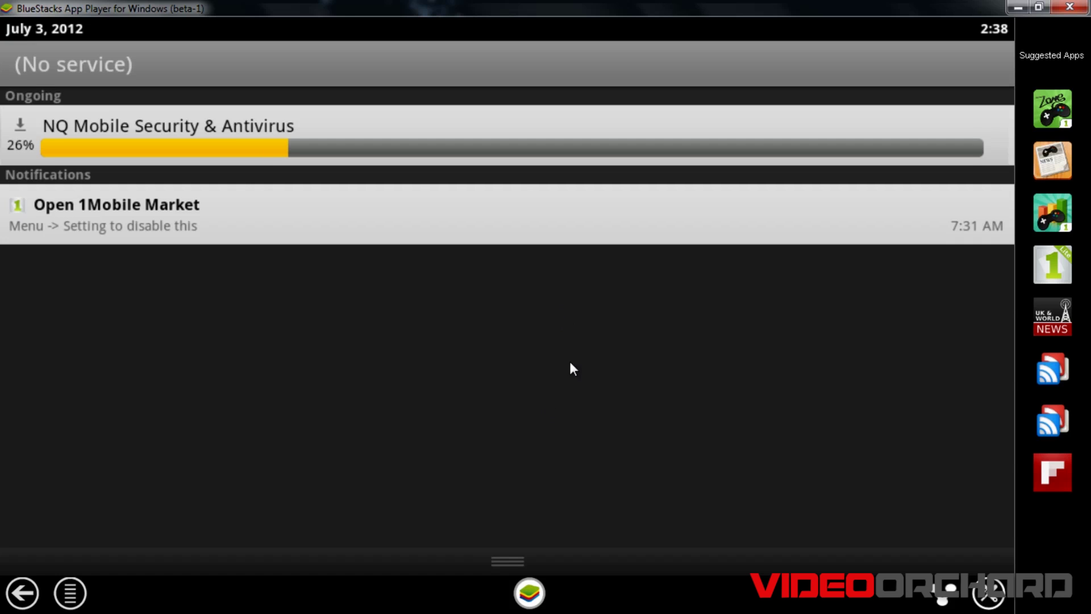
pyautogui.click(529, 592)
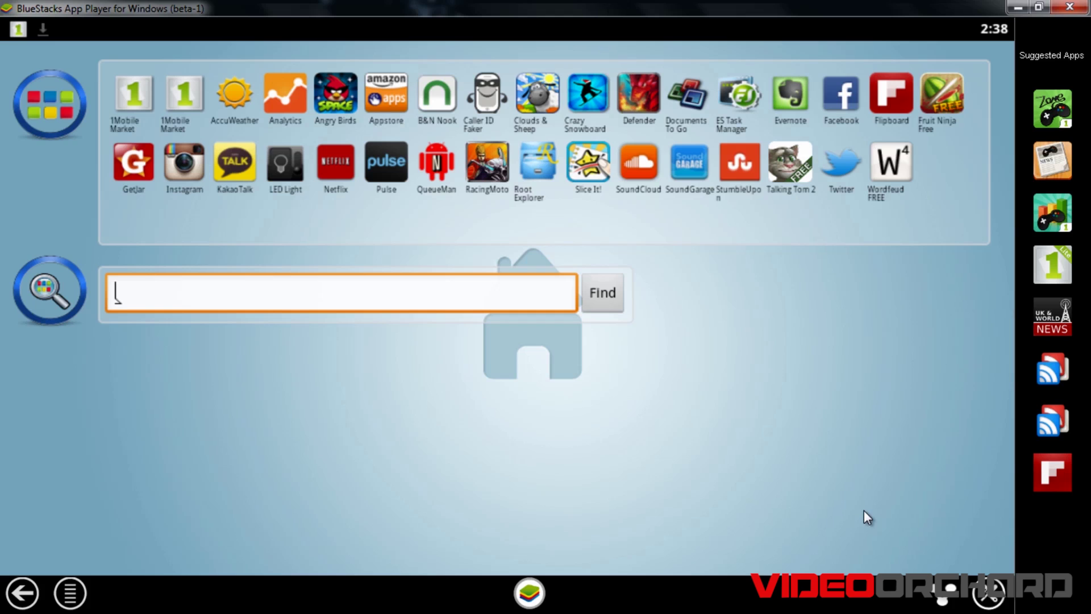
# Step: Open the Cloud Connect option for syncing an Android phone from the BlueStacks settings
pyautogui.click(991, 588)
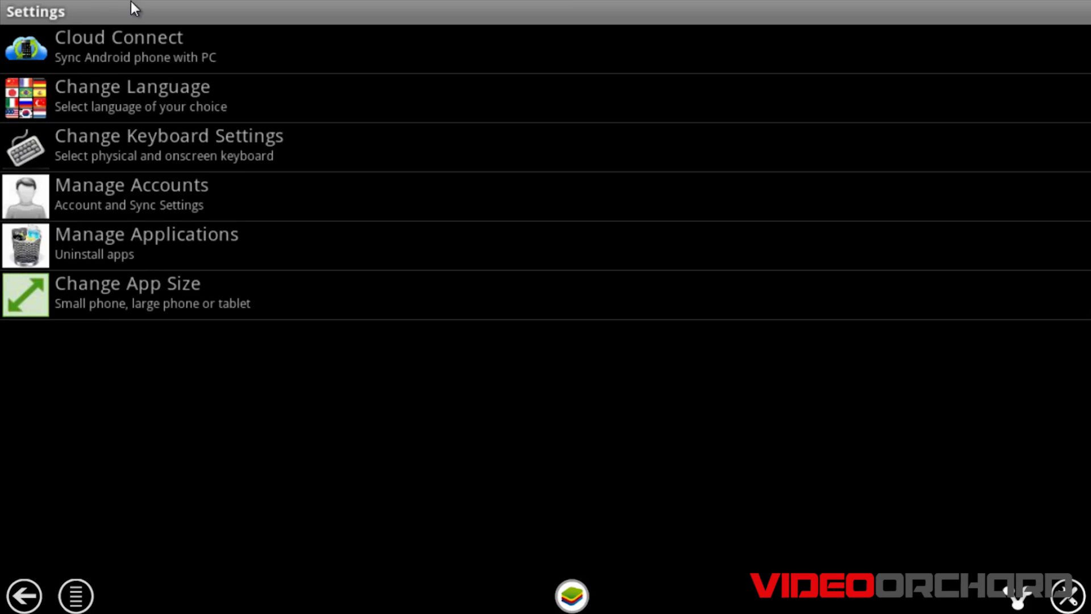
pyautogui.click(142, 50)
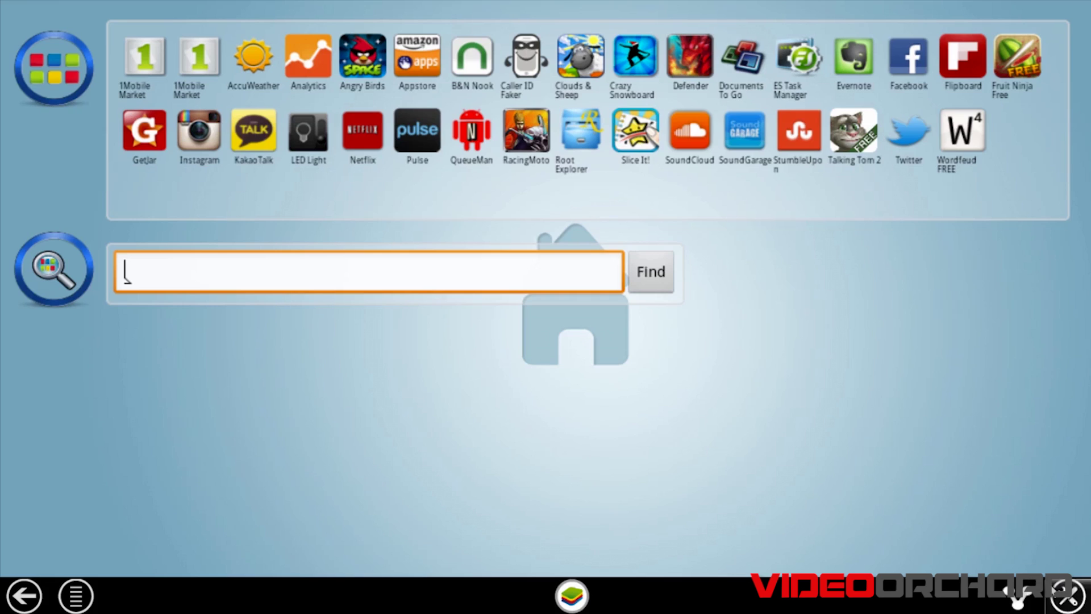
# Step: Uninstall Flipboard through Manage Applications in the settings, confirm the deletion, and close the app settings
pyautogui.click(1054, 602)
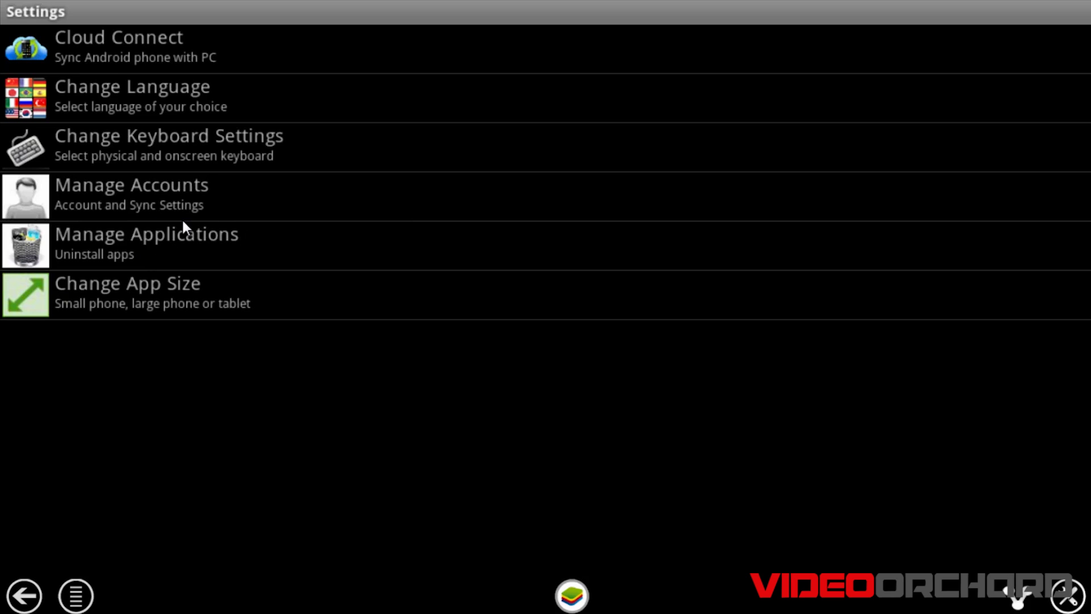
pyautogui.click(196, 250)
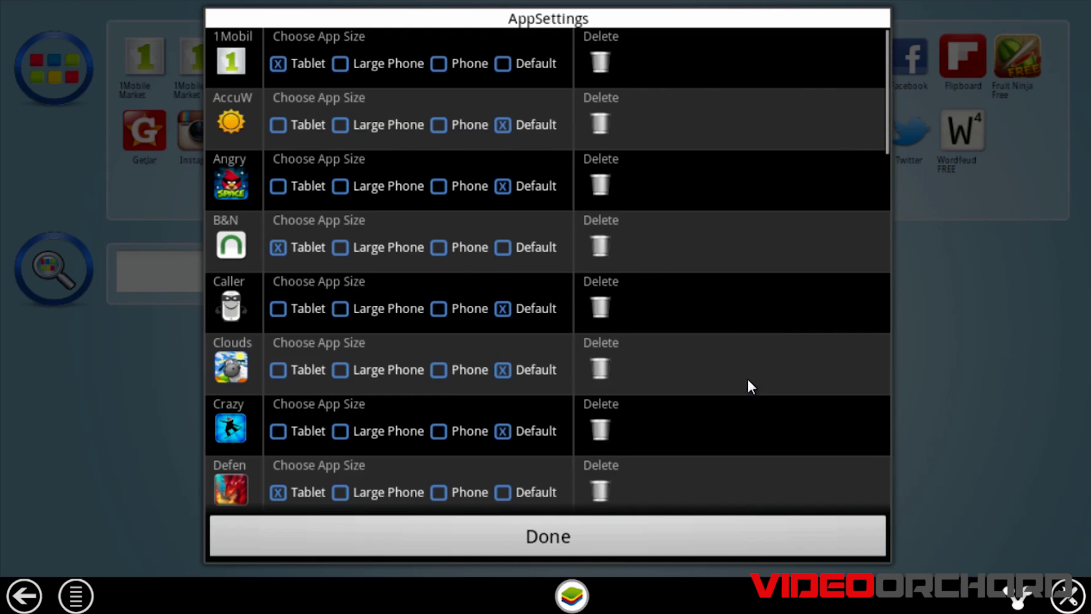
pyautogui.moveTo(723, 382); pyautogui.dragTo(750, 122)
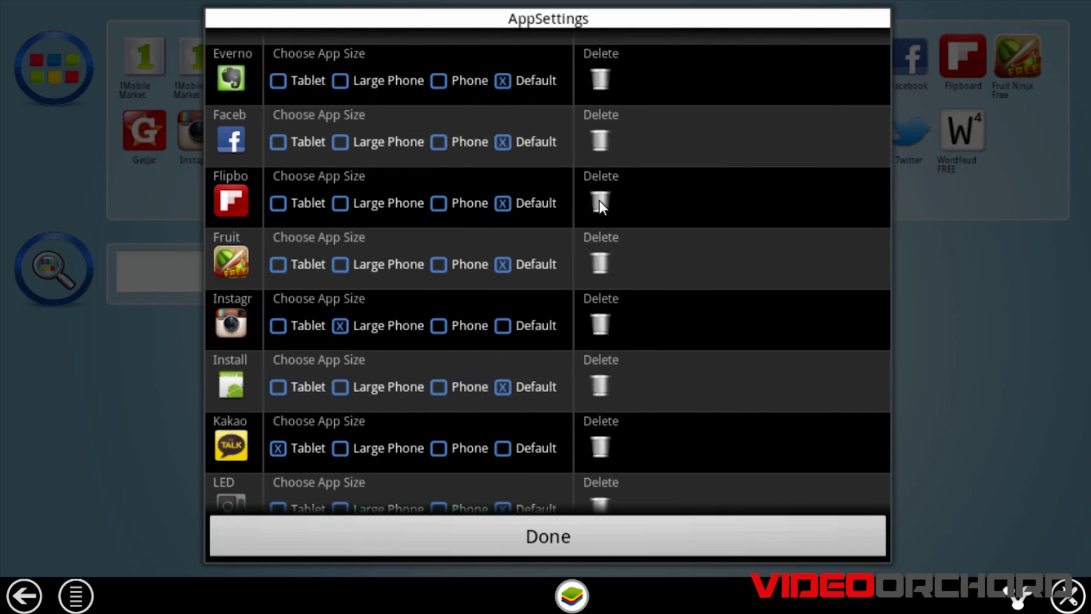
pyautogui.click(599, 200)
pyautogui.click(404, 341)
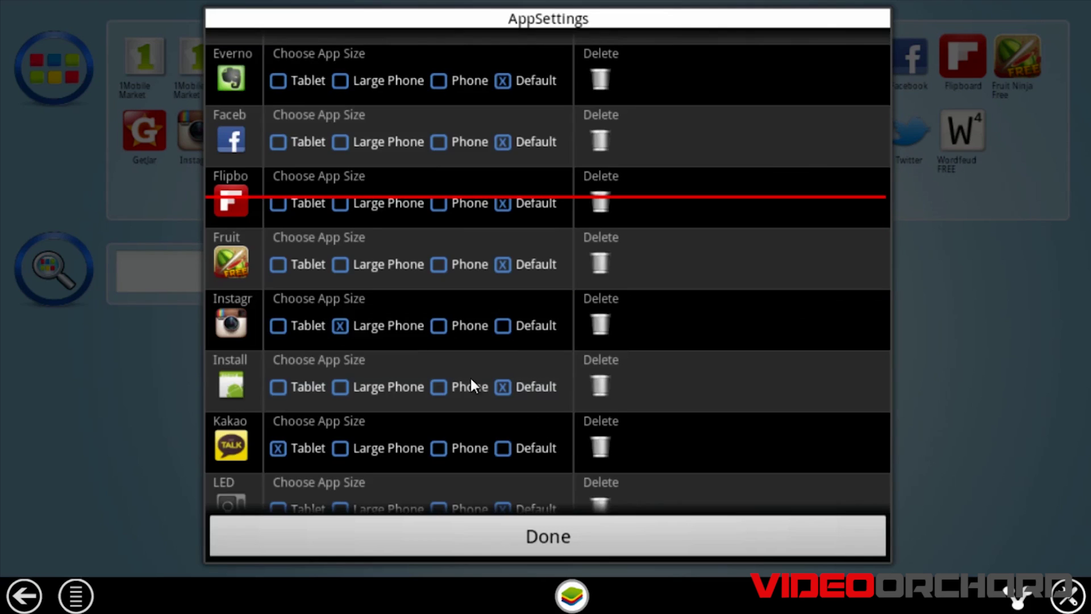
pyautogui.click(556, 544)
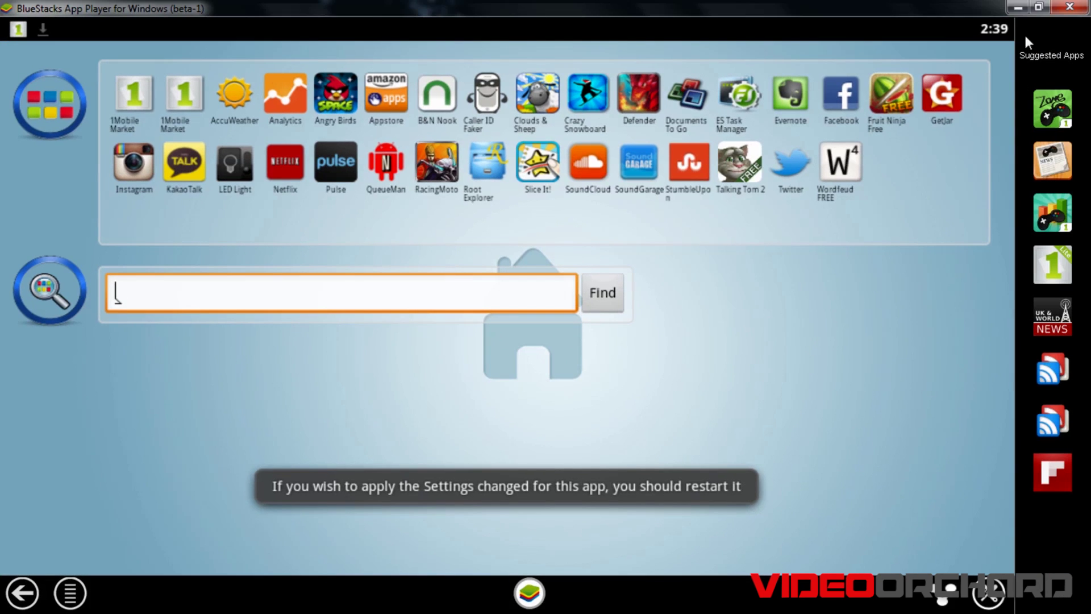